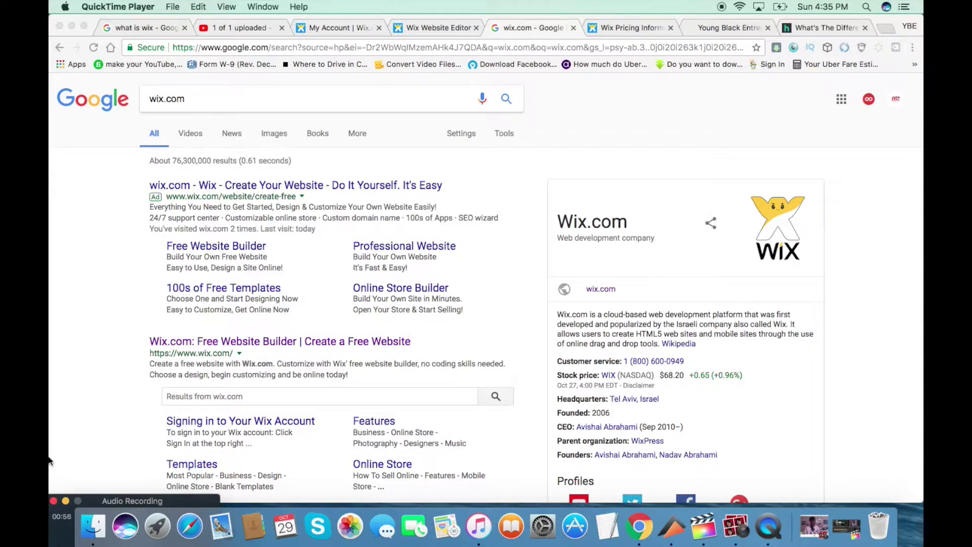
# Step: In the Wix Website Editor, view the slide list of the home page's full-width slideshow and close it
pyautogui.click(419, 27)
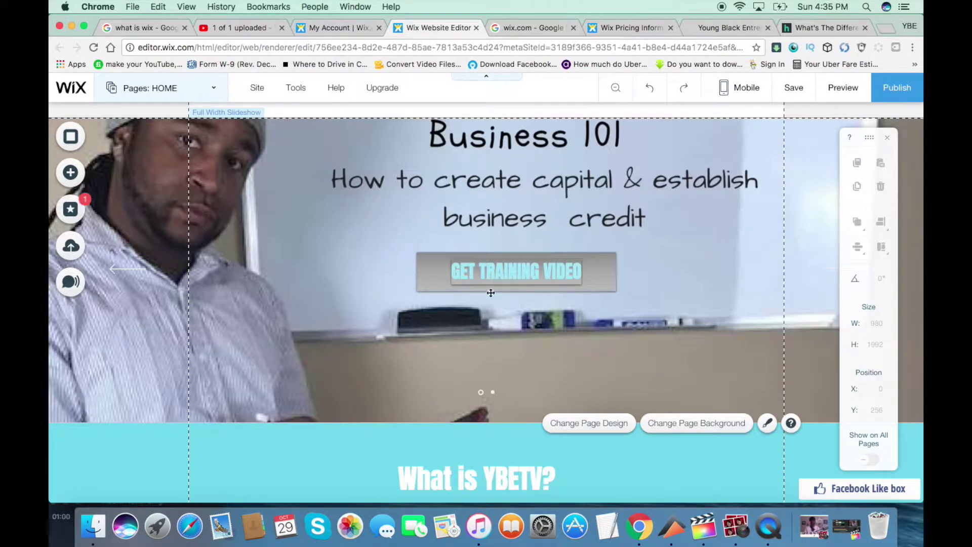
pyautogui.scroll(-5, 423, 245)
pyautogui.scroll(5, 388, 160)
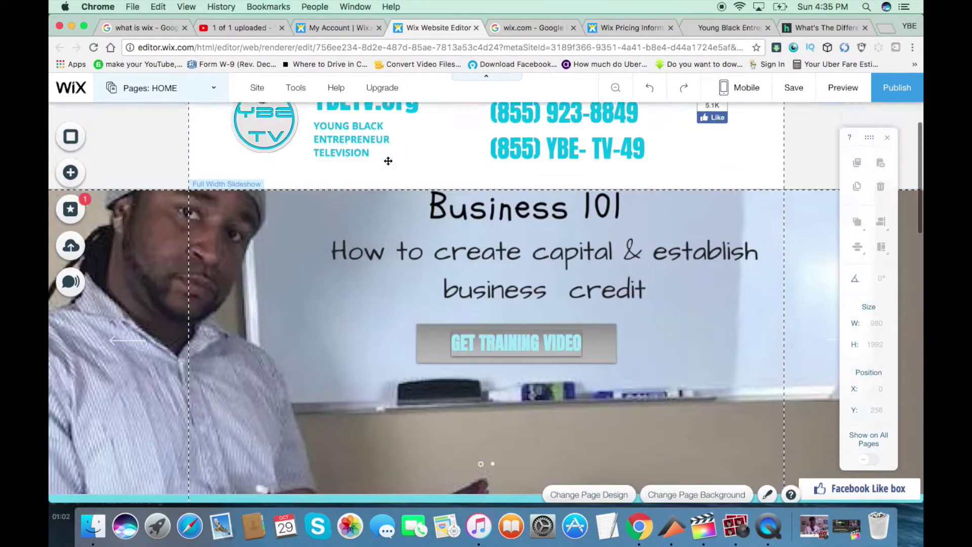
pyautogui.scroll(-2, 386, 158)
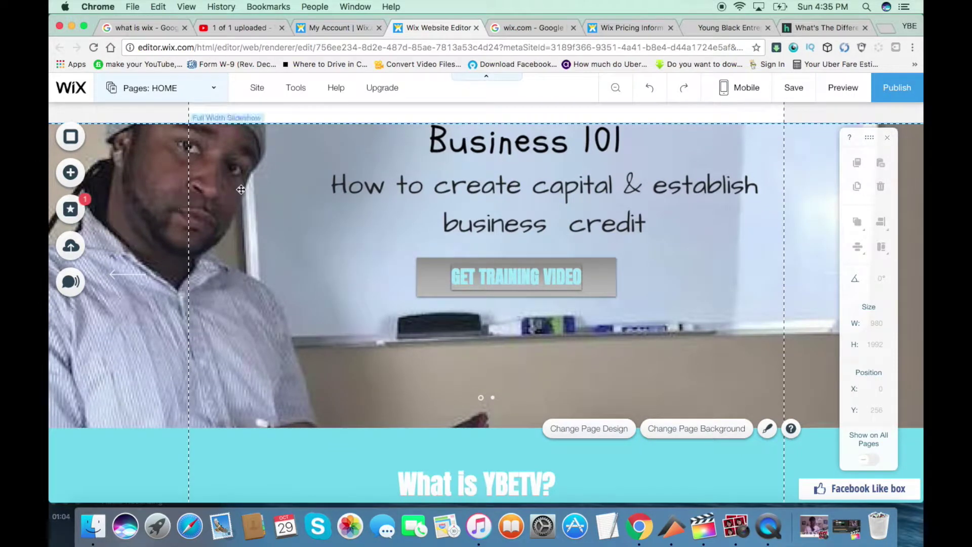
pyautogui.click(259, 184)
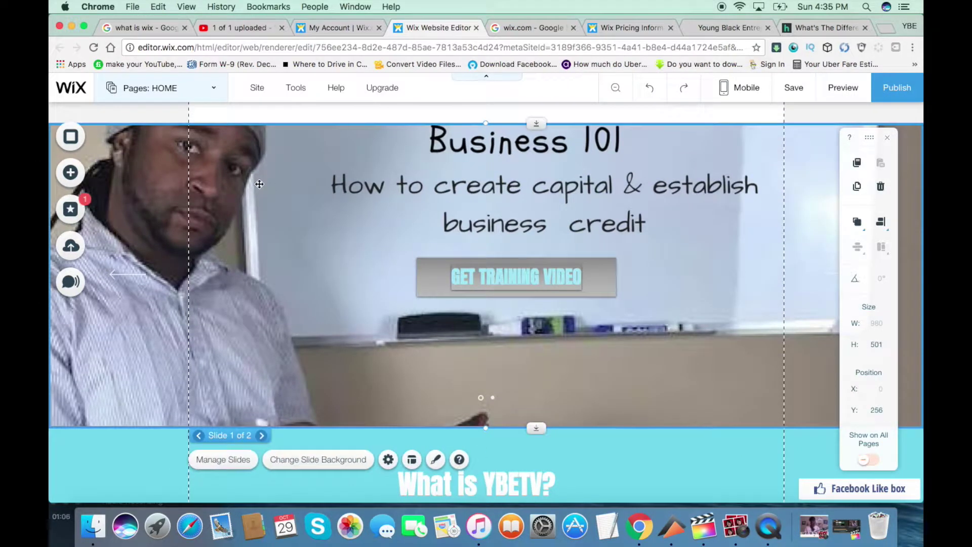
pyautogui.click(223, 459)
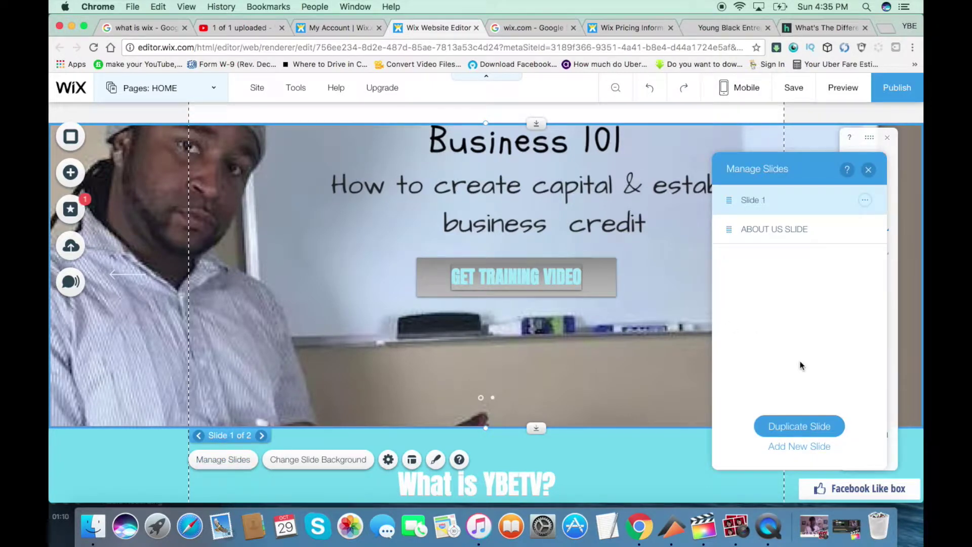
pyautogui.click(644, 118)
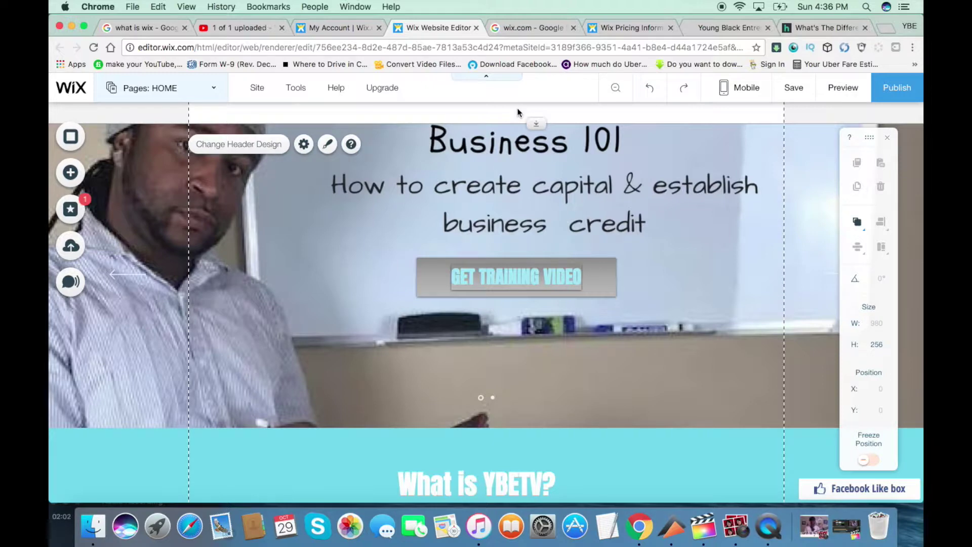
# Step: Review the home page in the editor from the header down to the contact form and mailing-list signup
pyautogui.scroll(-9, 517, 111)
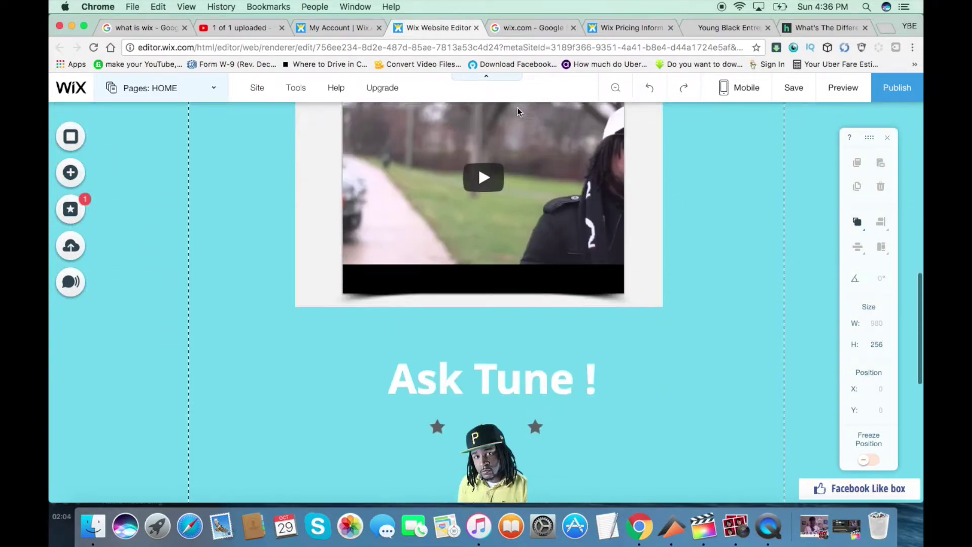
pyautogui.scroll(-8, 517, 107)
pyautogui.scroll(6, 517, 107)
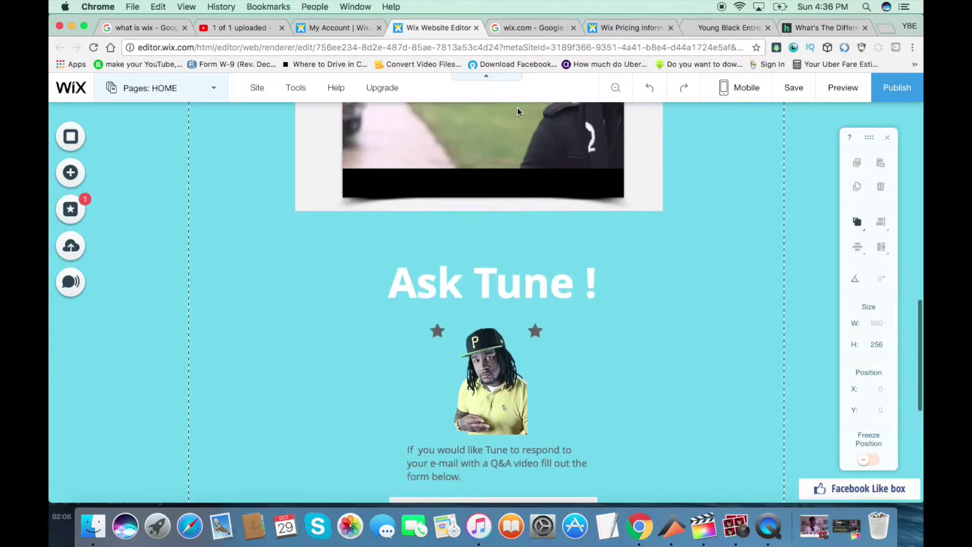
pyautogui.scroll(-5, 517, 107)
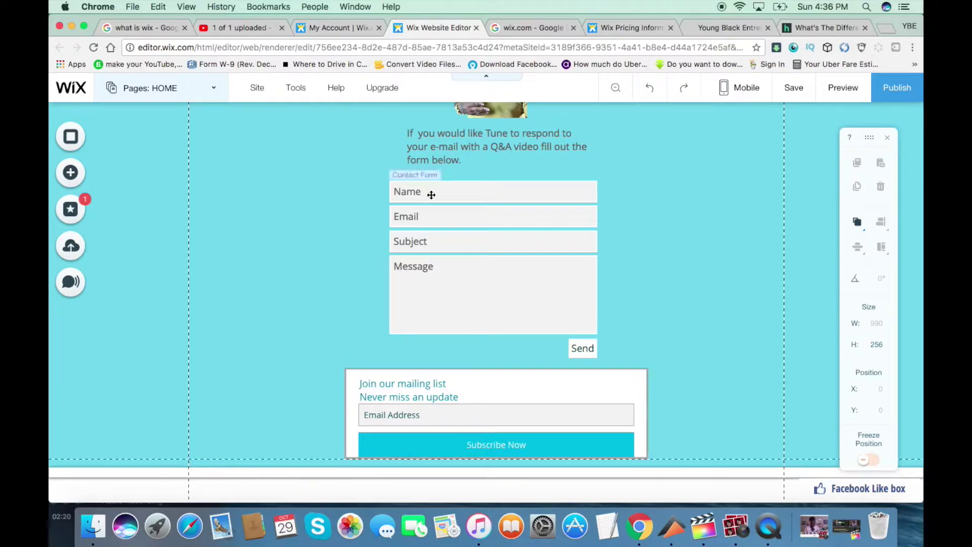
pyautogui.scroll(15, 606, 250)
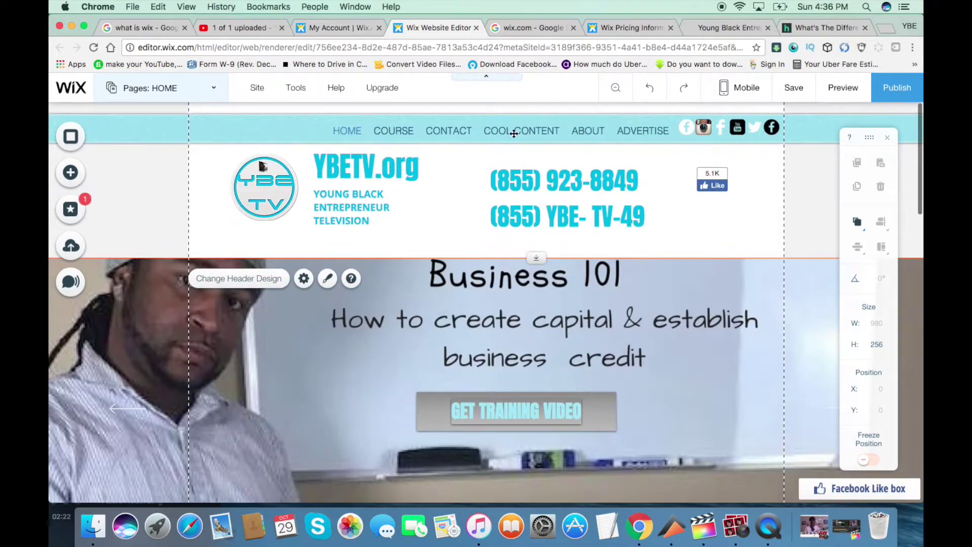
# Step: Load ybetv.org in place of the wix.com search results and dismiss the Facebook Like pop-up
pyautogui.click(537, 28)
pyautogui.click(451, 44)
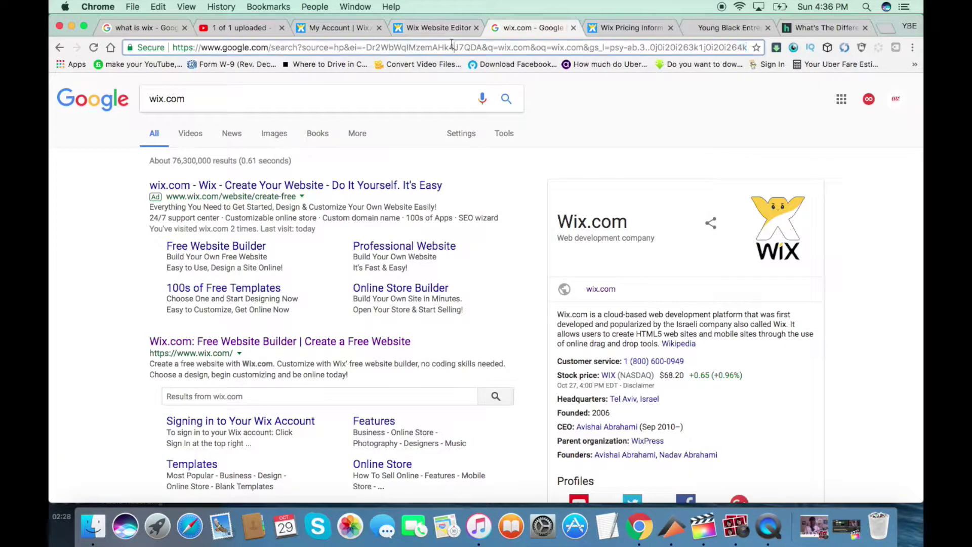
pyautogui.write('y')
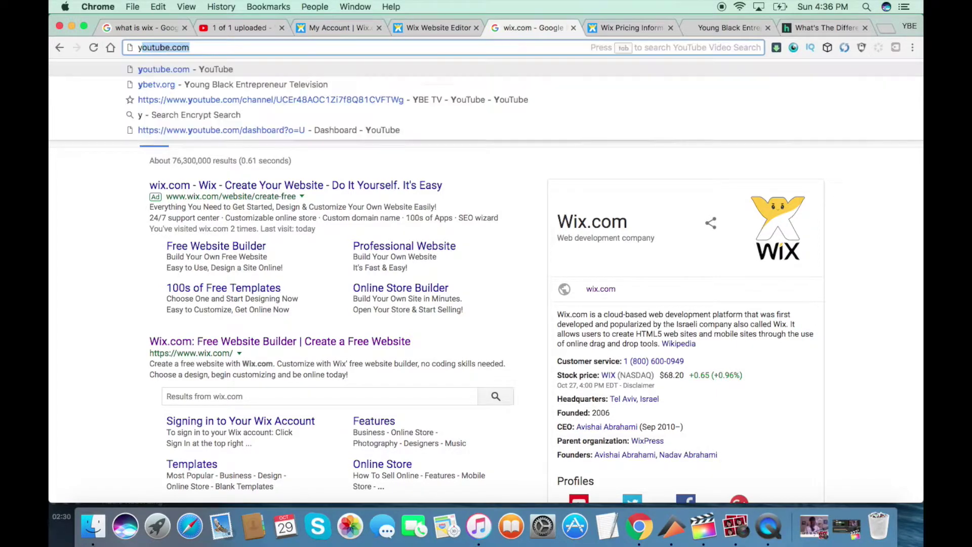
pyautogui.write('be')
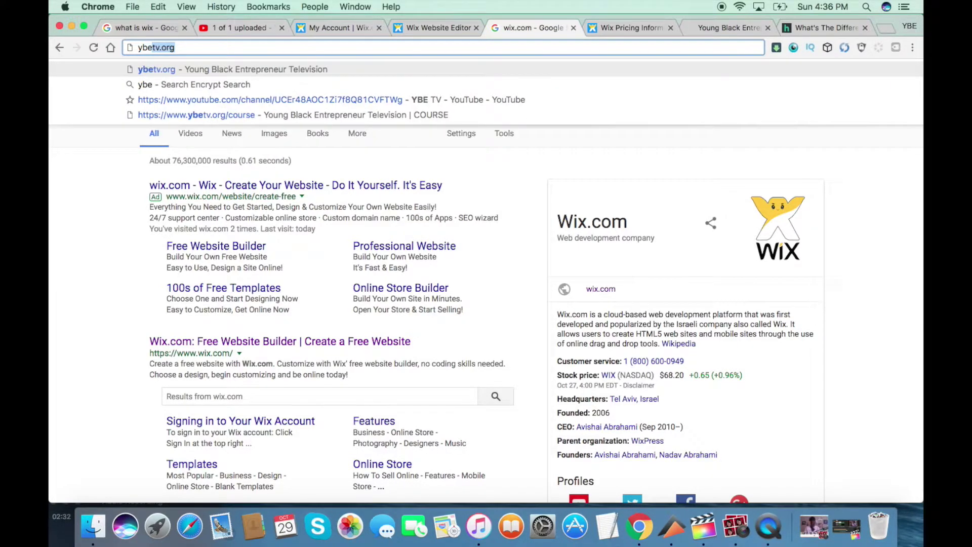
pyautogui.press('Return')
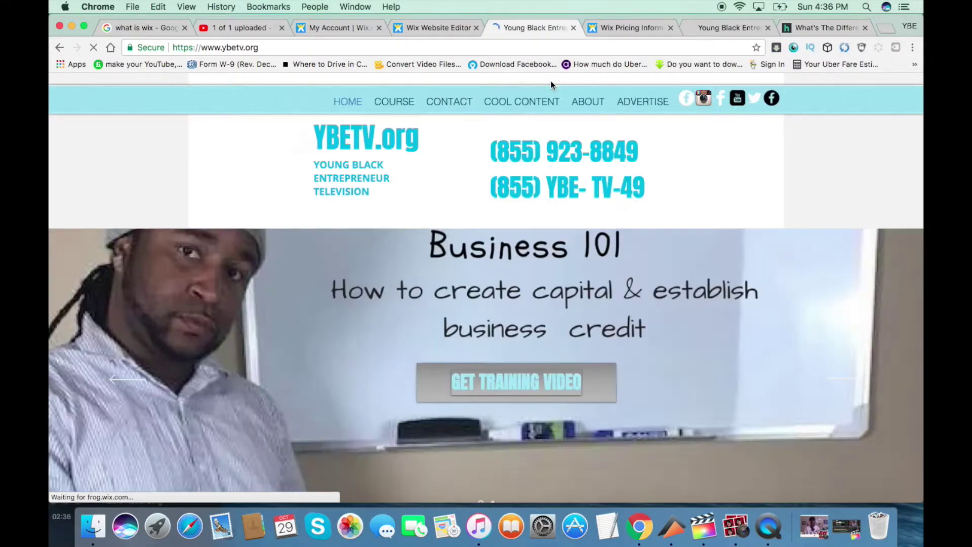
pyautogui.scroll(-5, 551, 81)
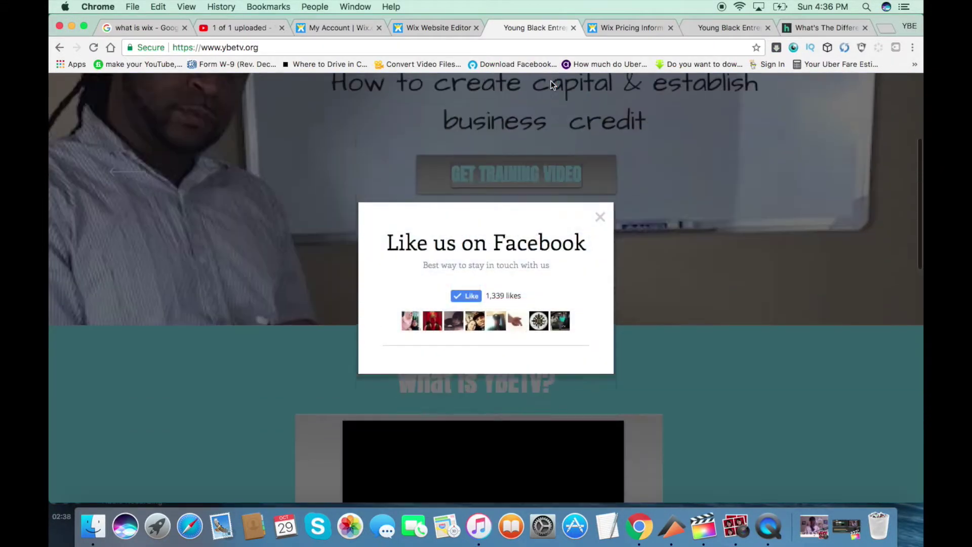
pyautogui.click(600, 218)
# Step: Examine the live ybetv.org home page from the header and slideshow down to the contact form and mailing-list signup
pyautogui.scroll(-15, 601, 223)
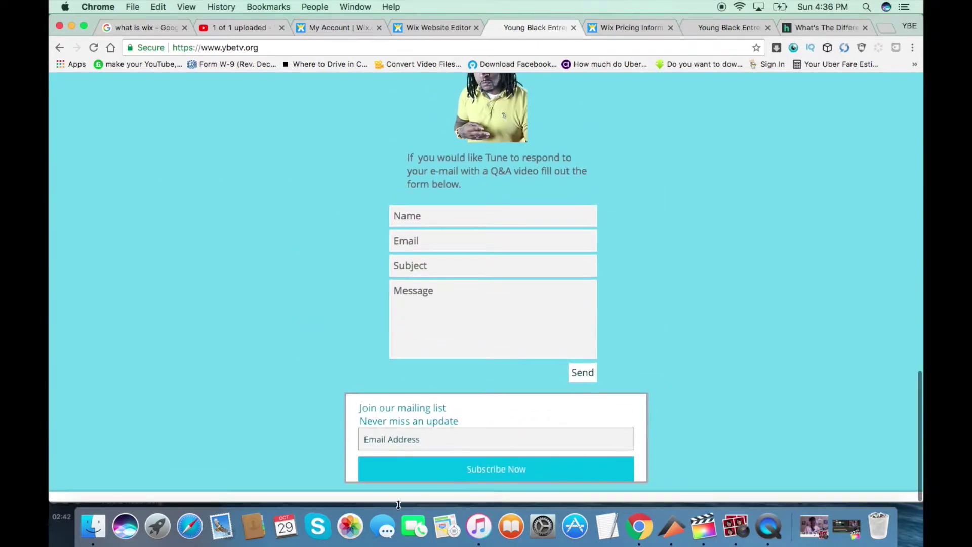
pyautogui.scroll(20, 752, 258)
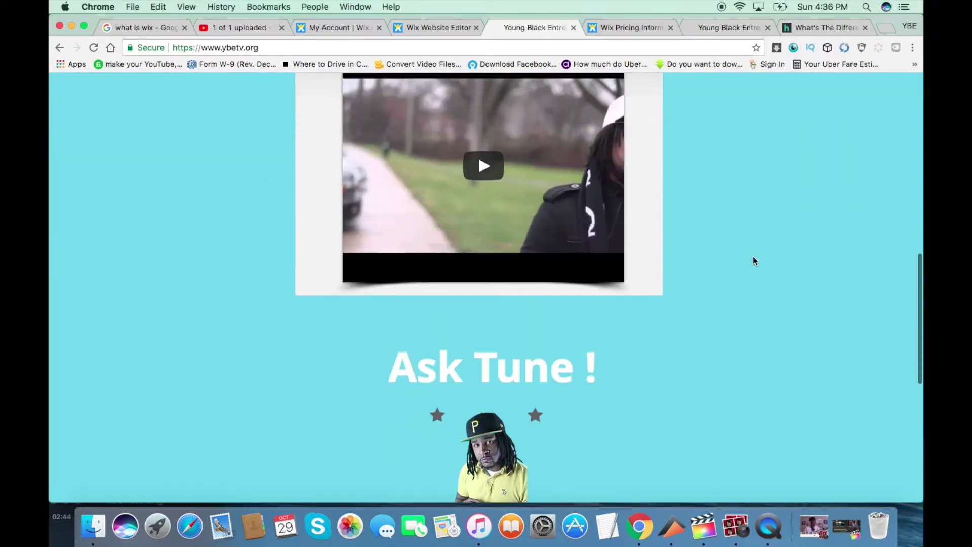
pyautogui.scroll(-3, 753, 260)
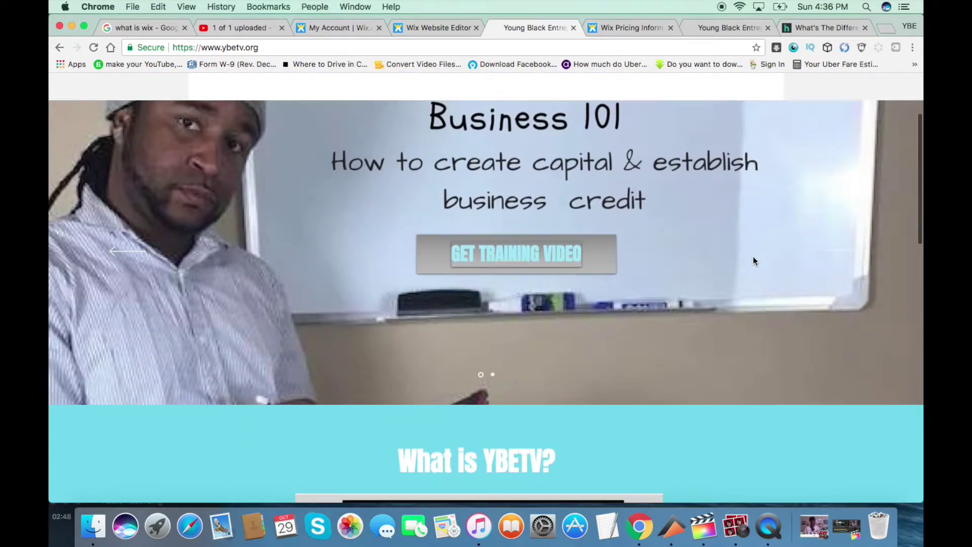
pyautogui.scroll(-1, 752, 256)
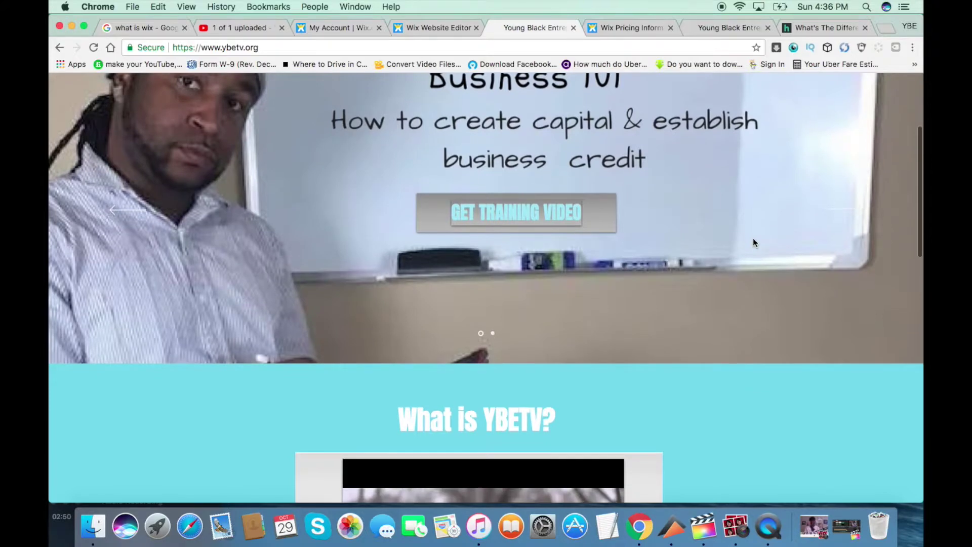
pyautogui.scroll(-8, 752, 242)
pyautogui.scroll(-10, 752, 242)
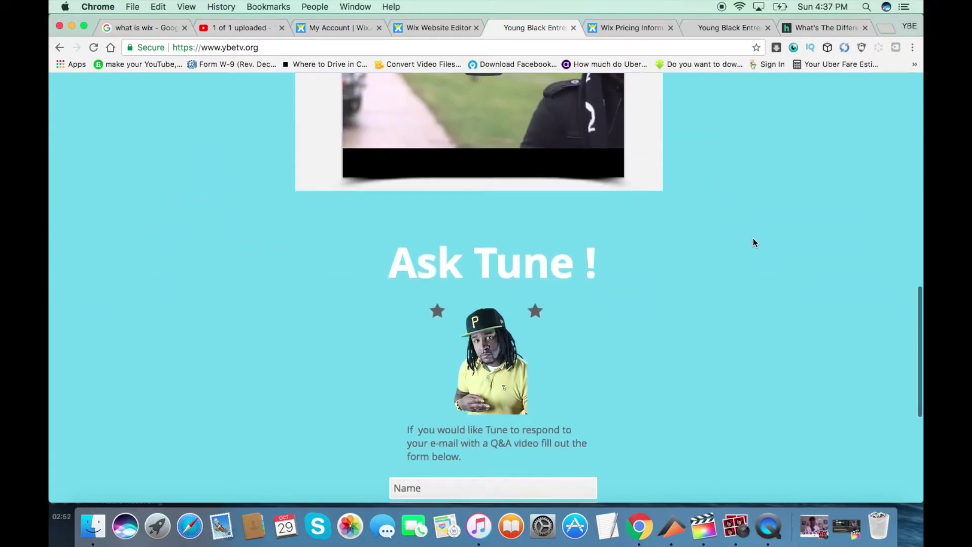
pyautogui.scroll(20, 752, 242)
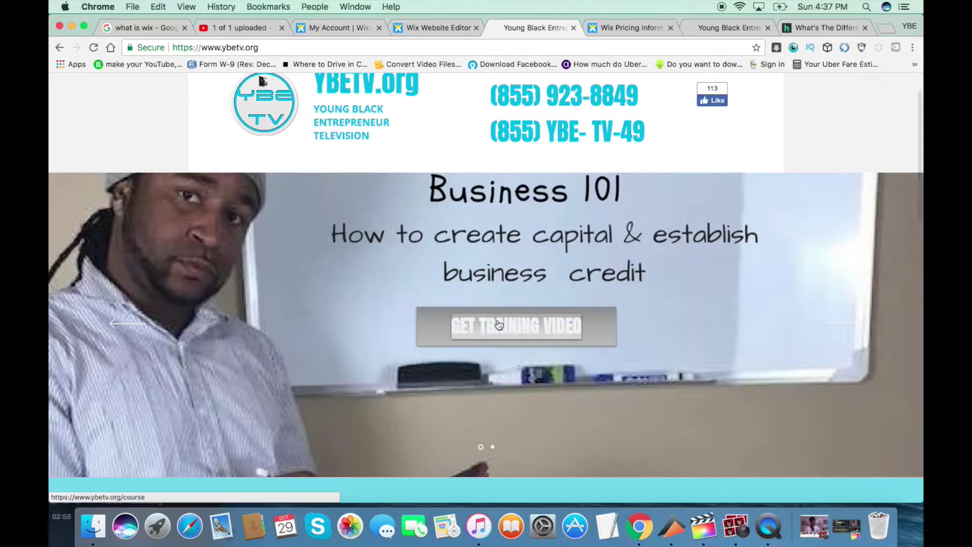
pyautogui.scroll(-6, 535, 340)
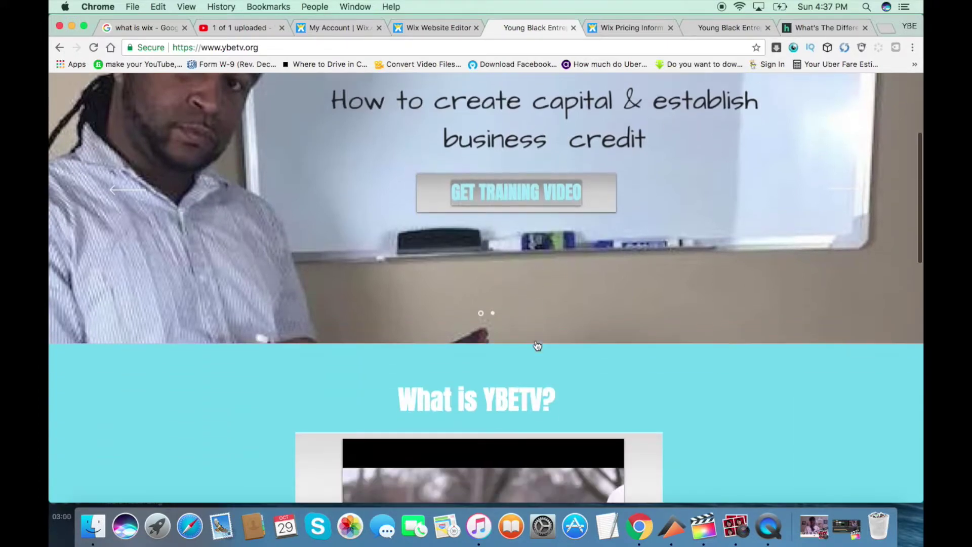
pyautogui.scroll(-12, 535, 340)
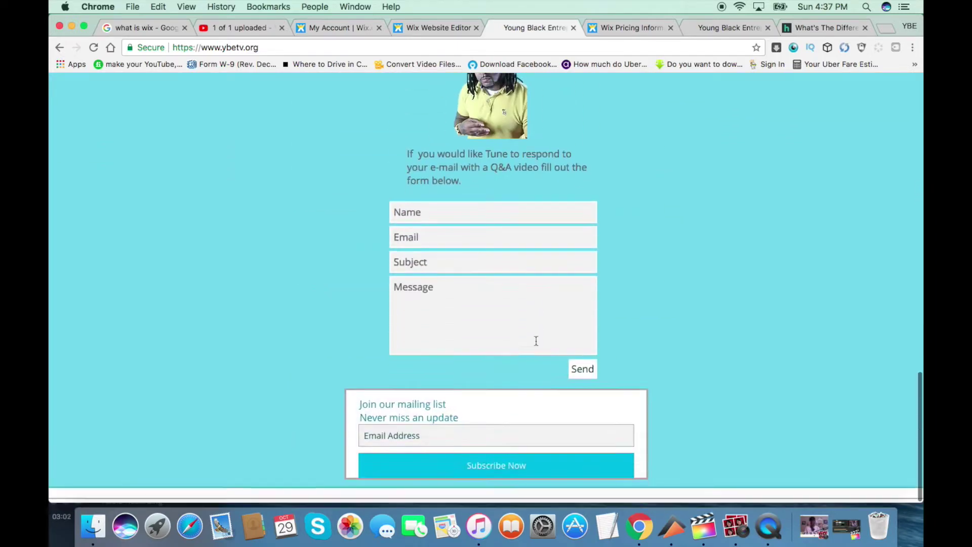
pyautogui.scroll(20, 535, 341)
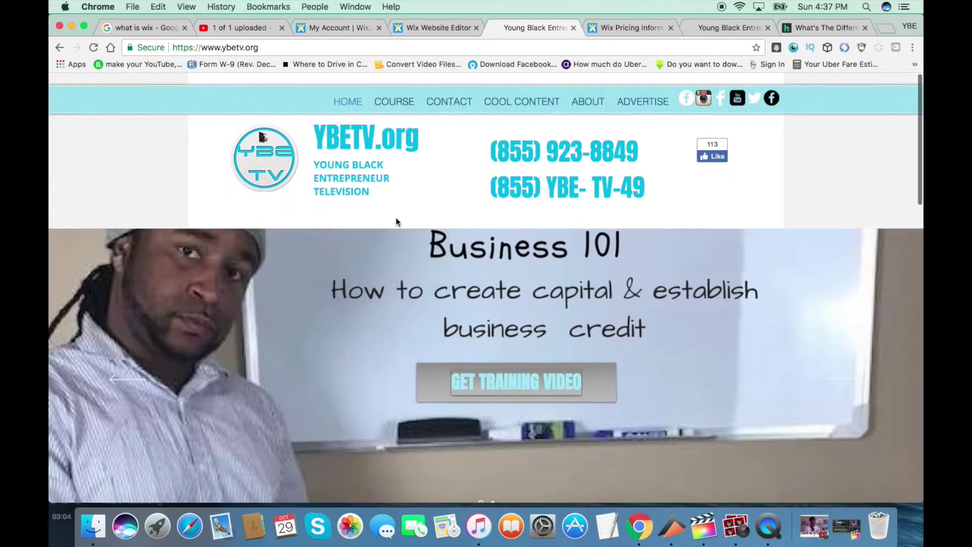
# Step: Compare the prices and included features of the Premium Plans on the open Wix pricing page
pyautogui.click(612, 28)
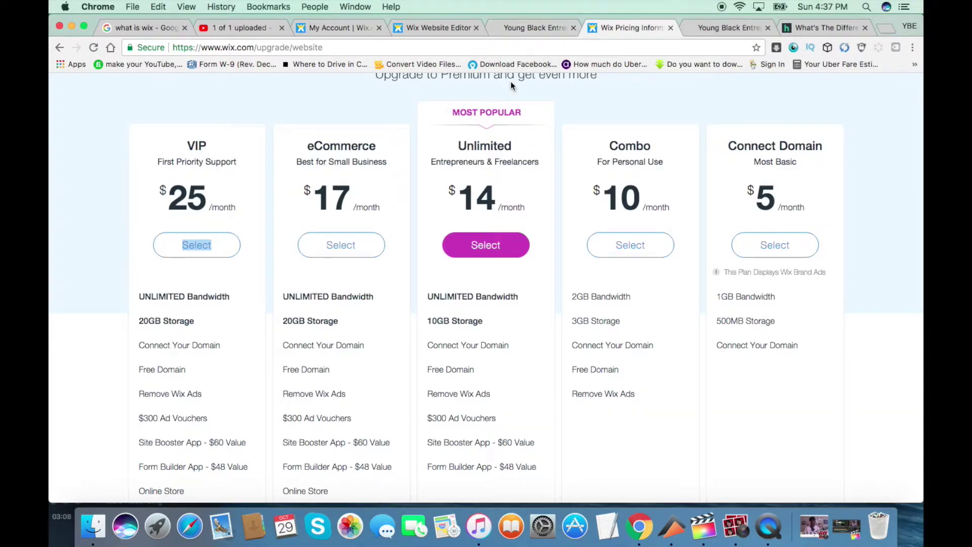
pyautogui.scroll(3, 510, 84)
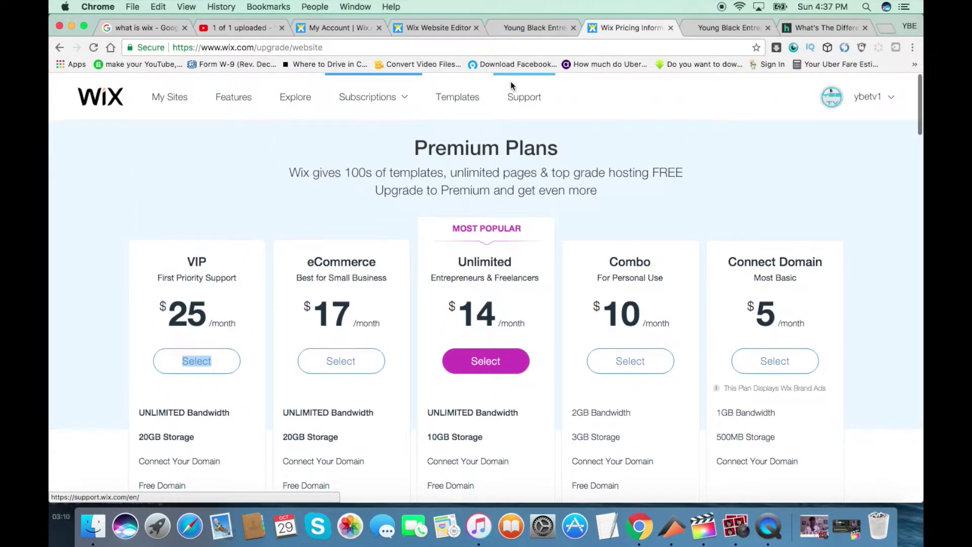
pyautogui.scroll(-2, 510, 85)
pyautogui.scroll(-3, 510, 83)
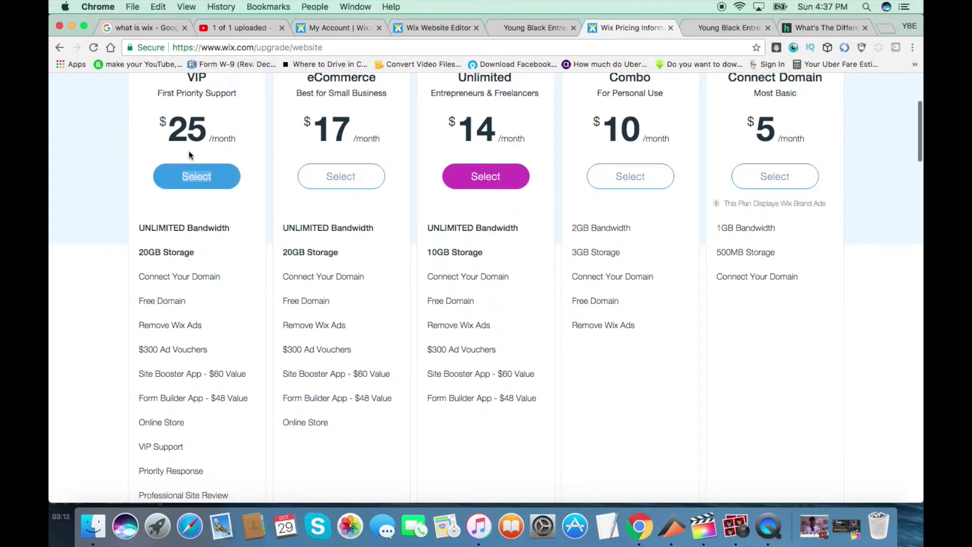
pyautogui.scroll(-4, 187, 330)
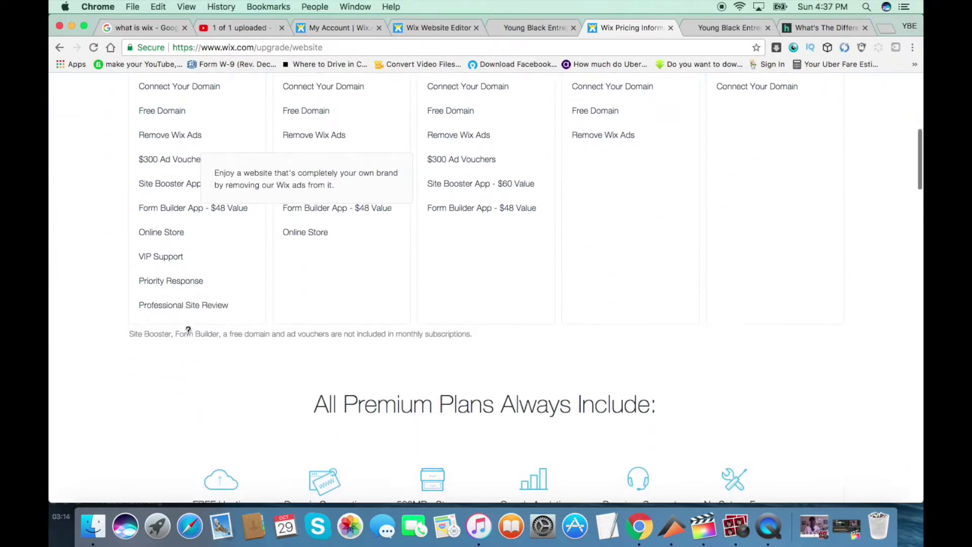
pyautogui.scroll(3, 188, 330)
pyautogui.scroll(6, 187, 329)
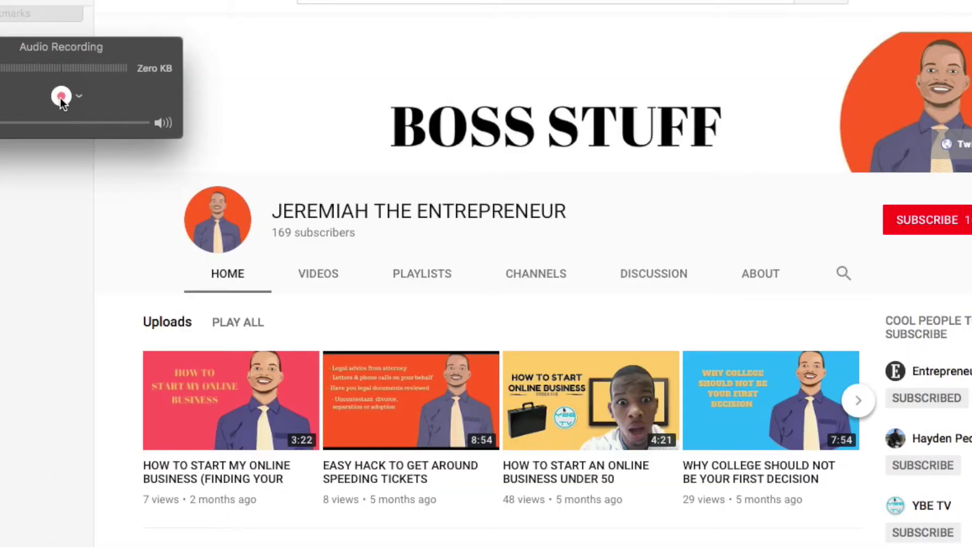
# Step: Start the audio recording, and open the YouTube video HOW TO START MY ONLINE BUSINESS (FINDING YOUR WHY) with playback paused
pyautogui.click(60, 98)
pyautogui.click(223, 398)
pyautogui.click(227, 404)
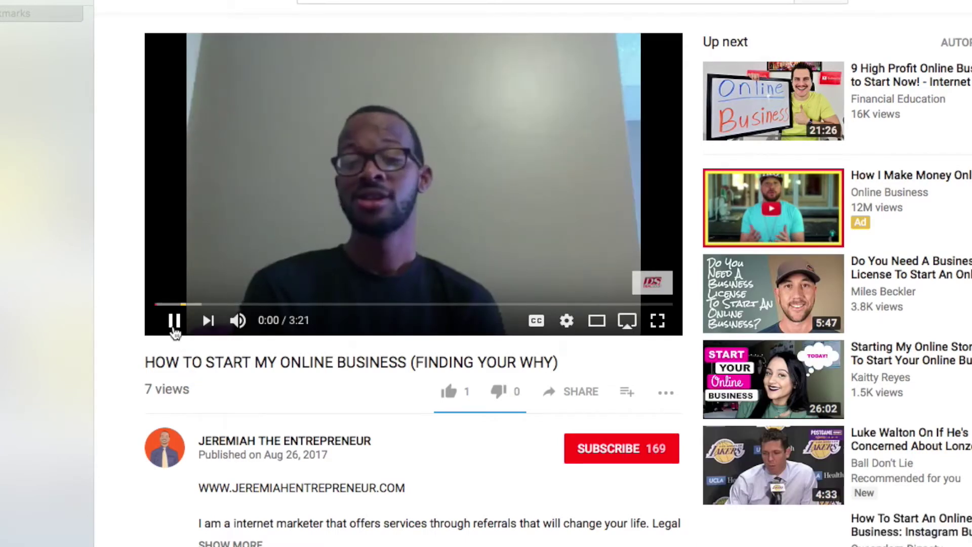
pyautogui.click(173, 320)
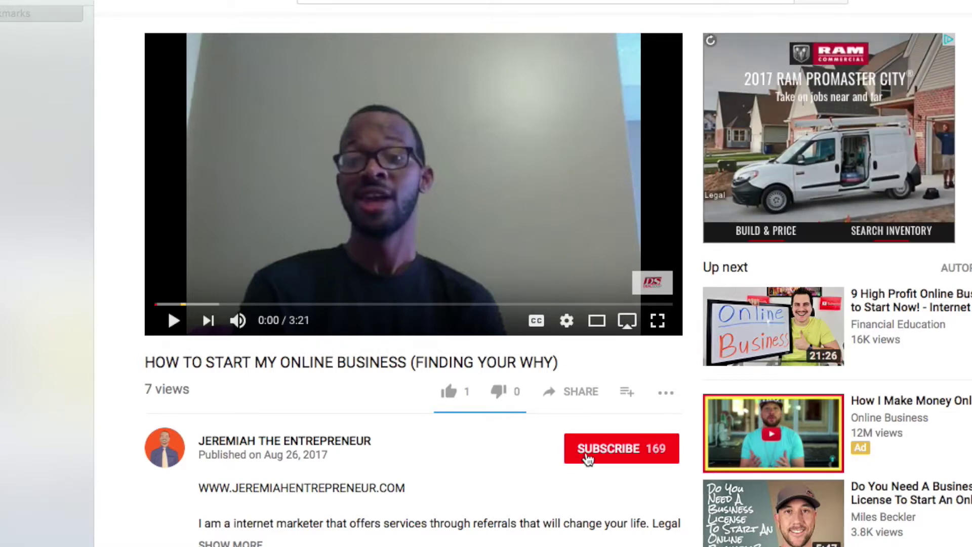
# Step: Subscribe to the video's channel and turn on notifications for every new video
pyautogui.click(587, 458)
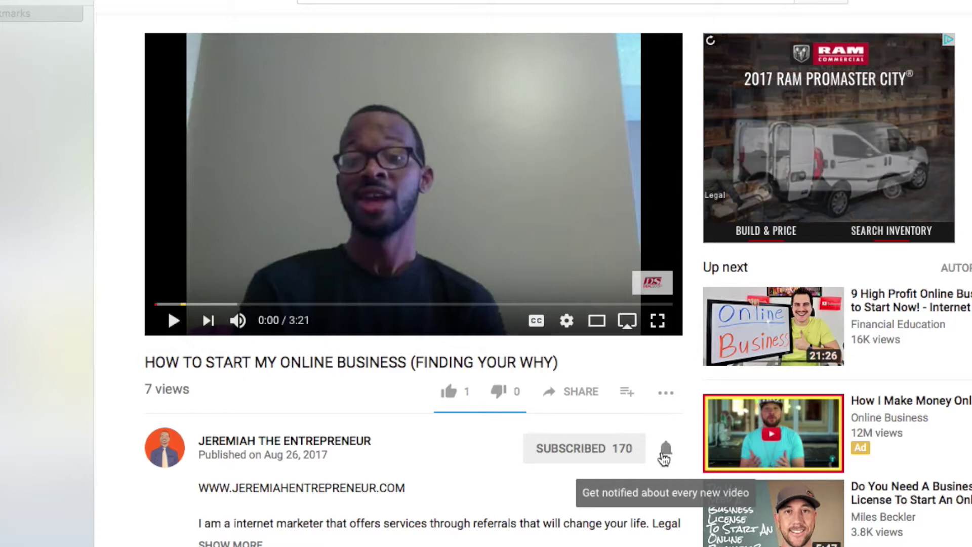
pyautogui.click(665, 456)
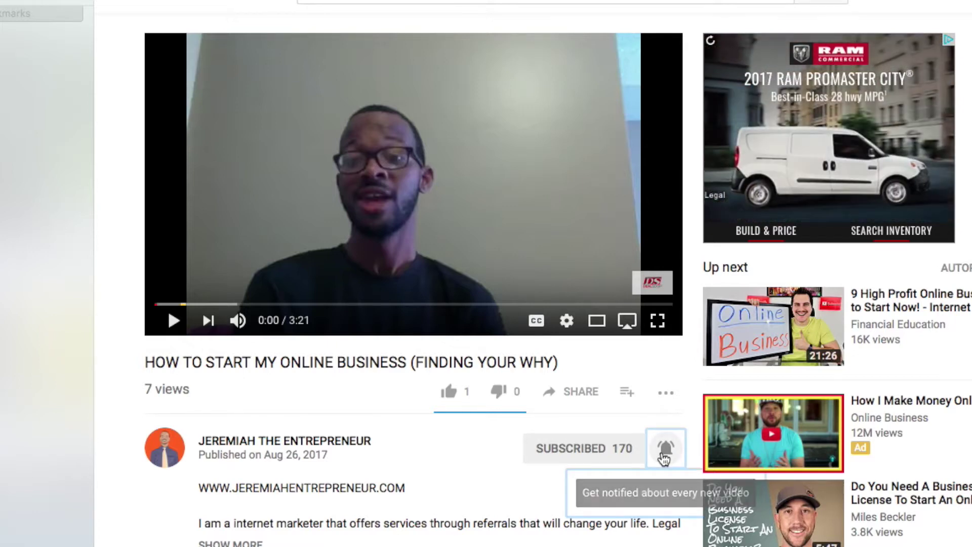